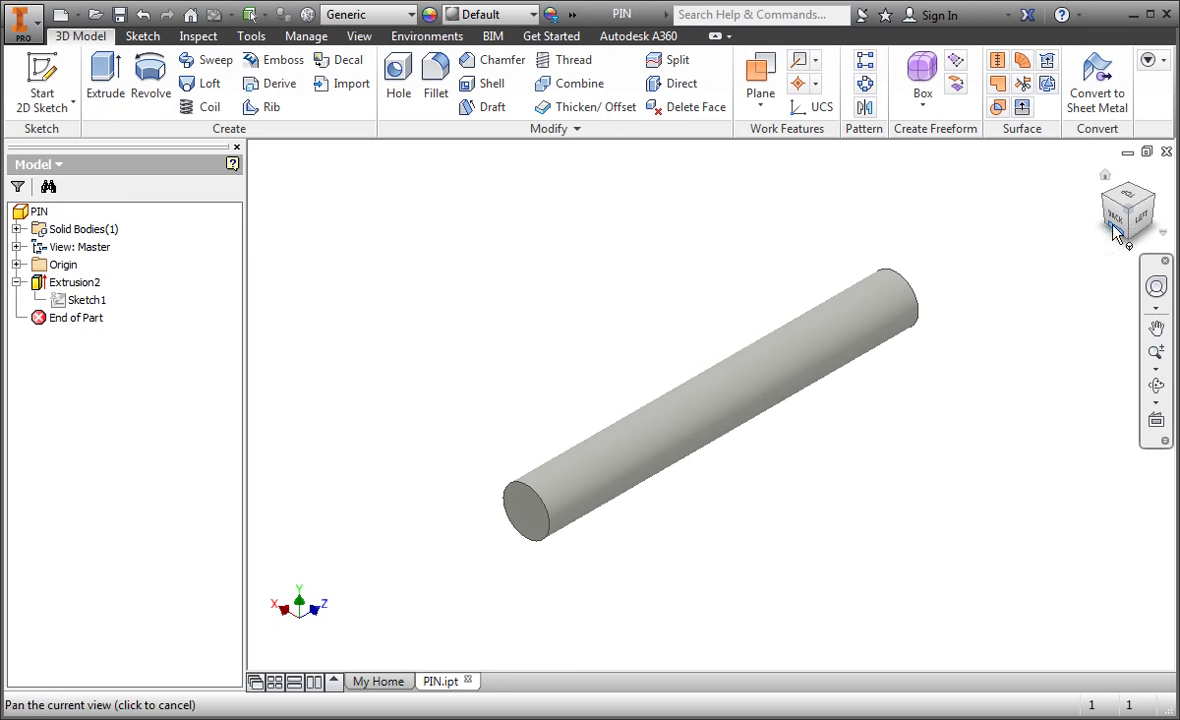
Turn the pin side-on, then view it from the BACK face rolled 180 degrees
left_click(1110, 218)
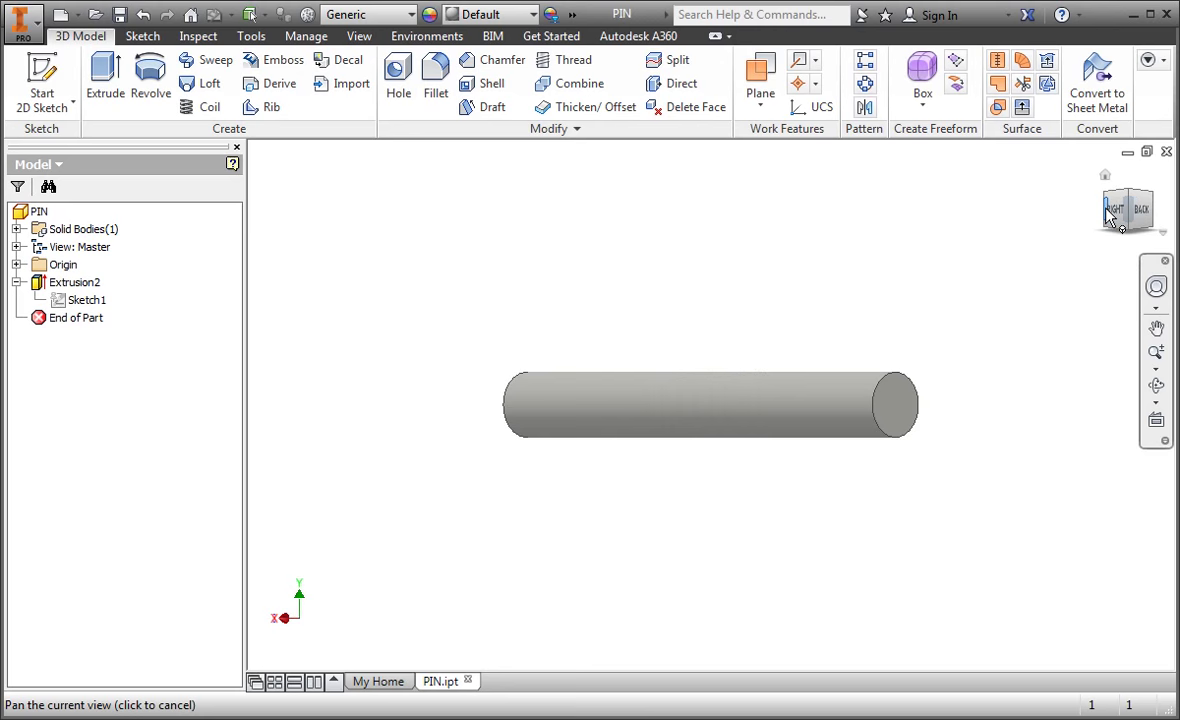
left_click(1140, 212)
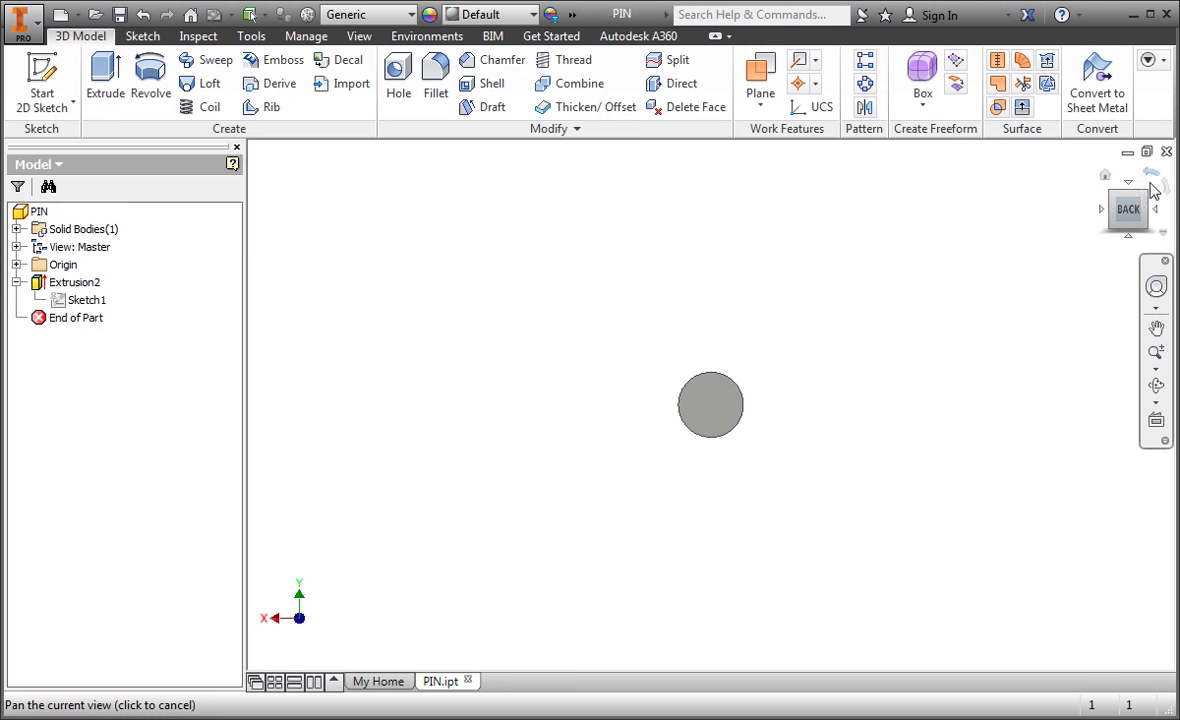
left_click(1157, 178)
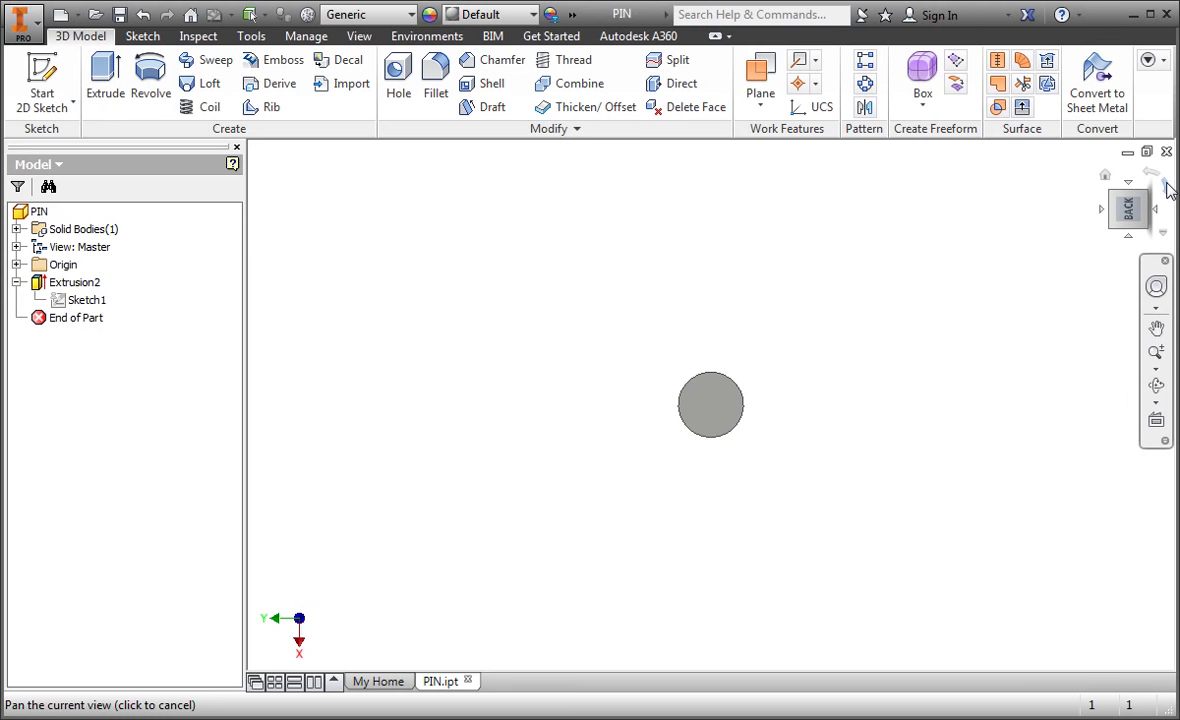
left_click(1164, 185)
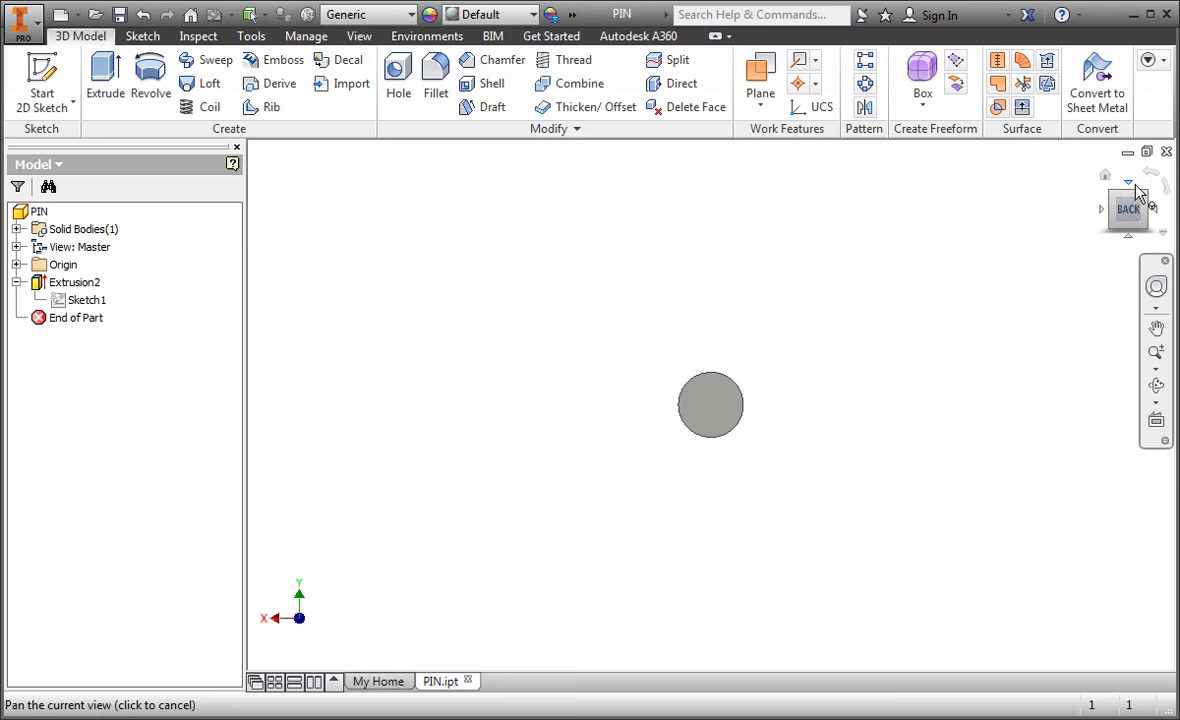
Return to the home isometric view, then show the pin end-on from the BACK face
left_click(1105, 176)
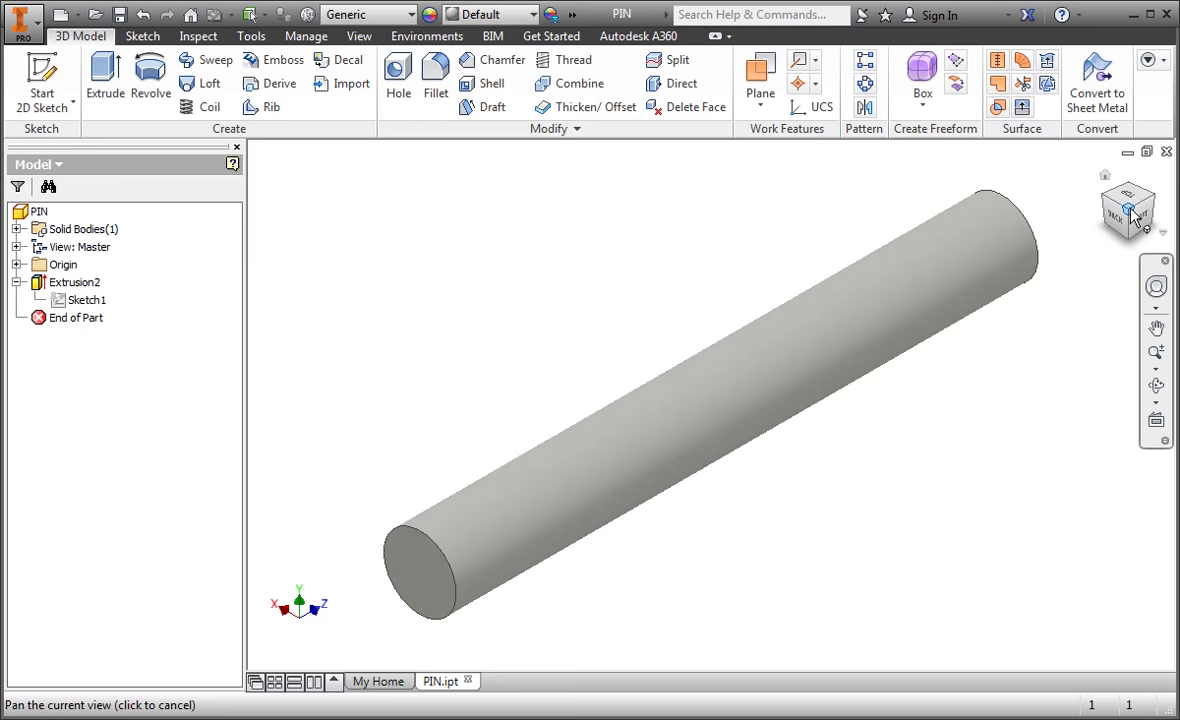
left_click(1131, 211)
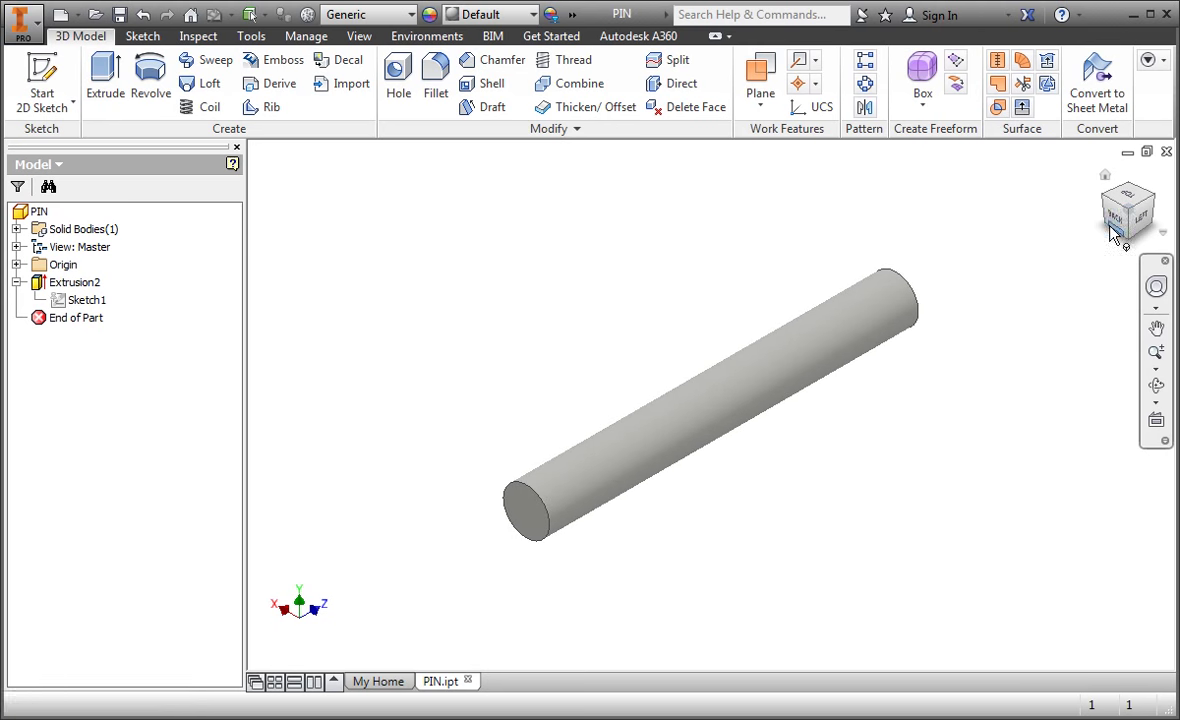
left_click(1106, 178)
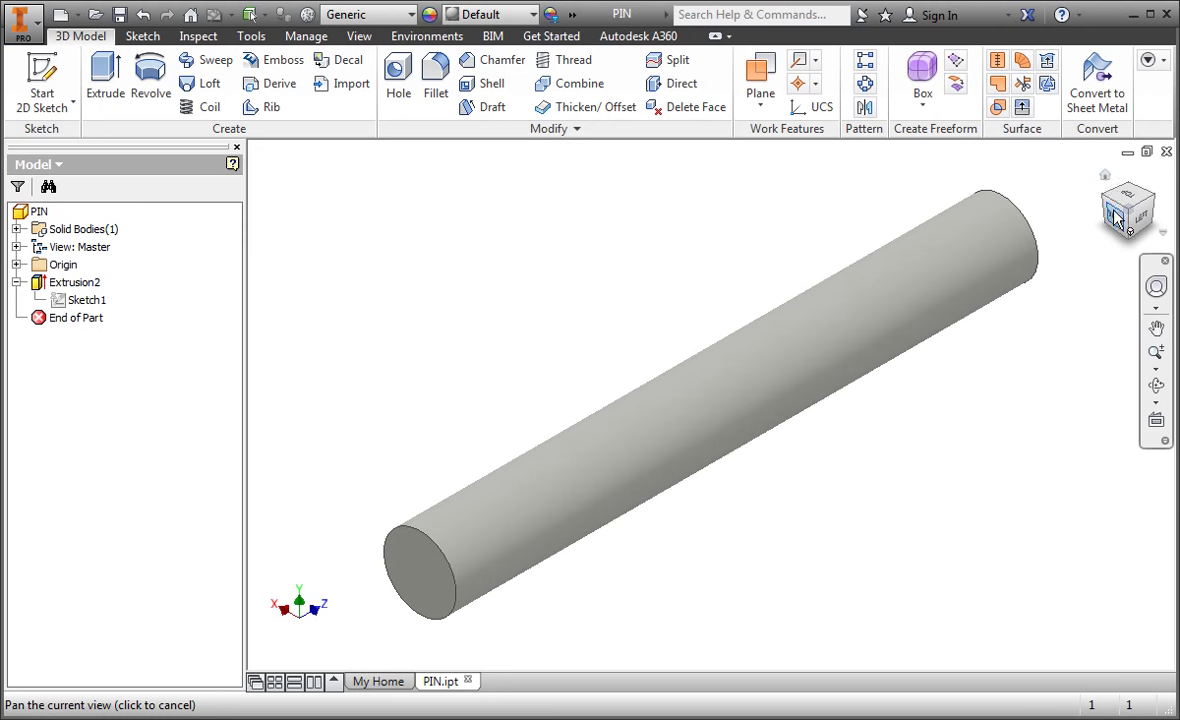
left_click(1116, 216)
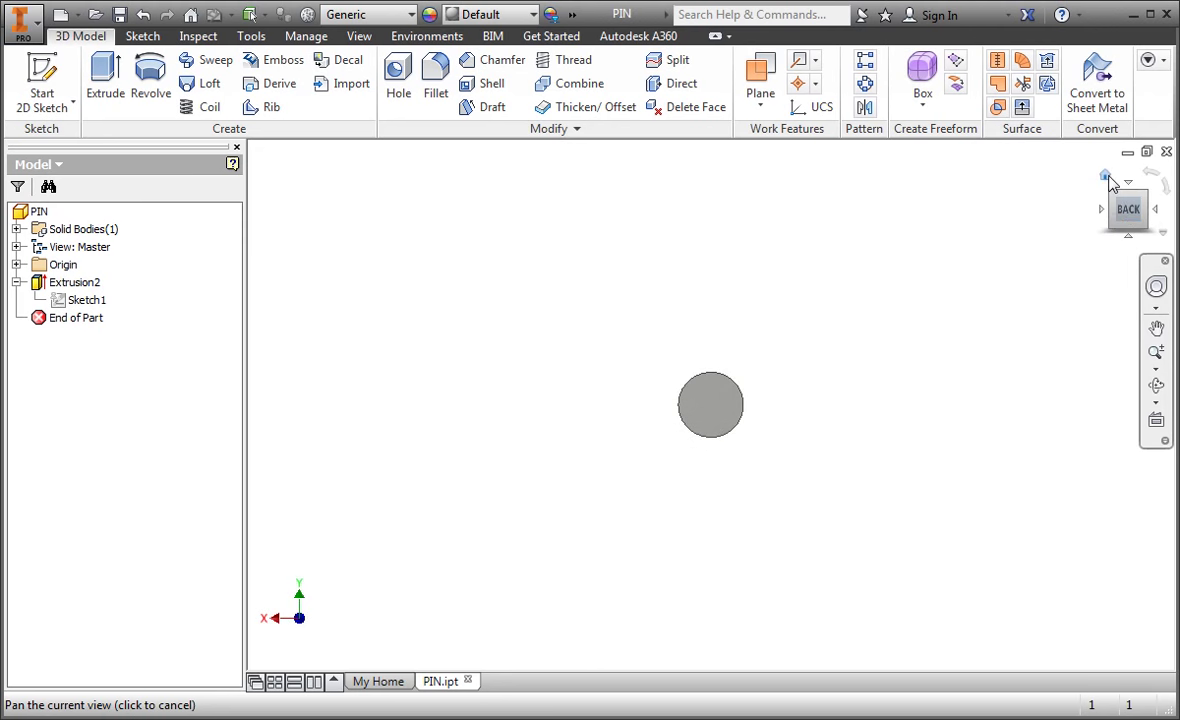
Switch between the home and fitted isometric views, then exit Pan mode
left_click(1107, 178)
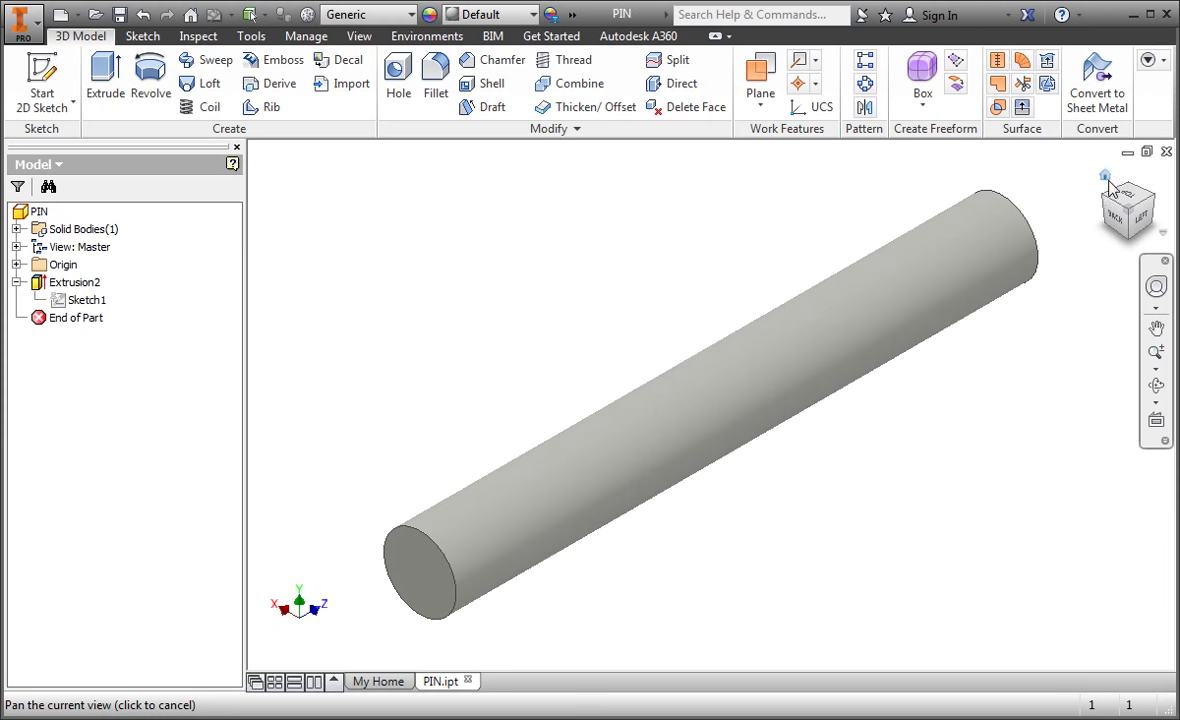
left_click(1129, 209)
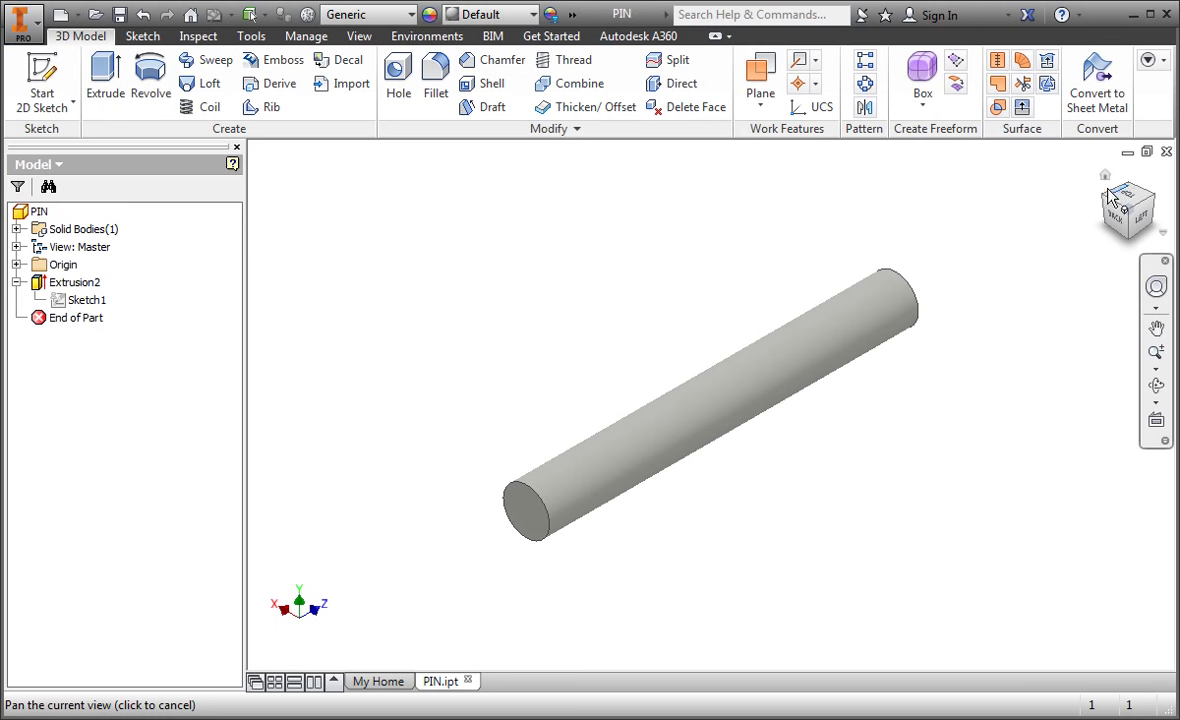
left_click(1107, 179)
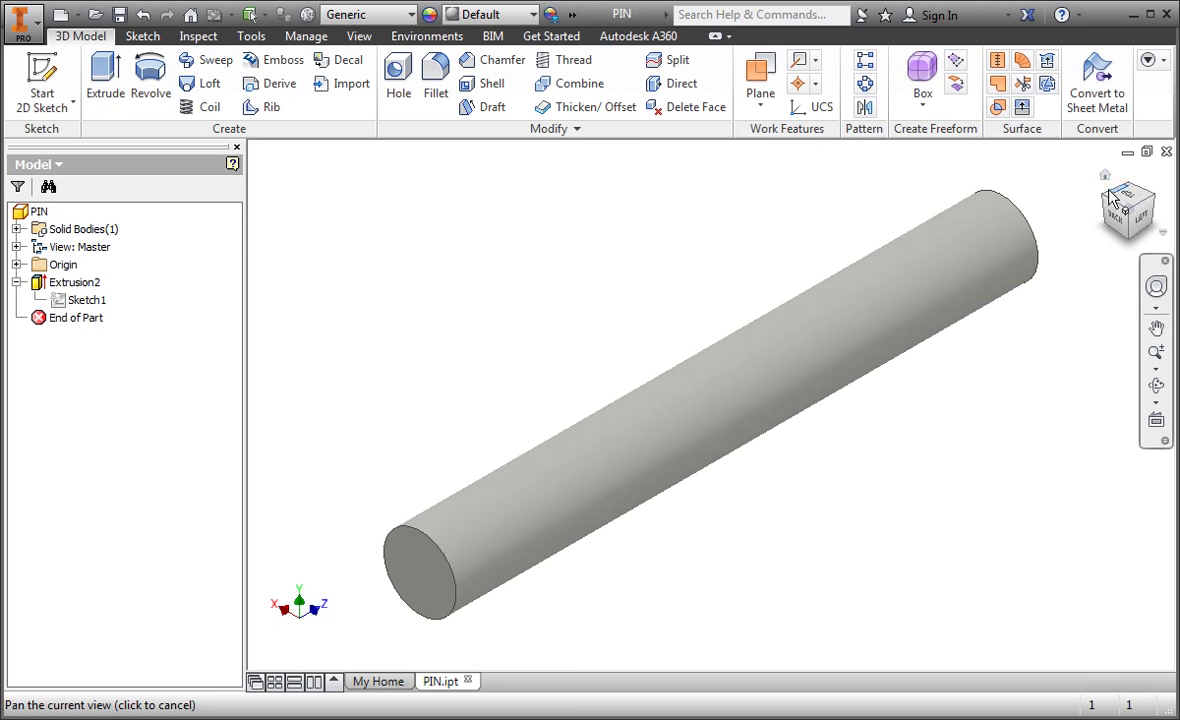
left_click(1130, 212)
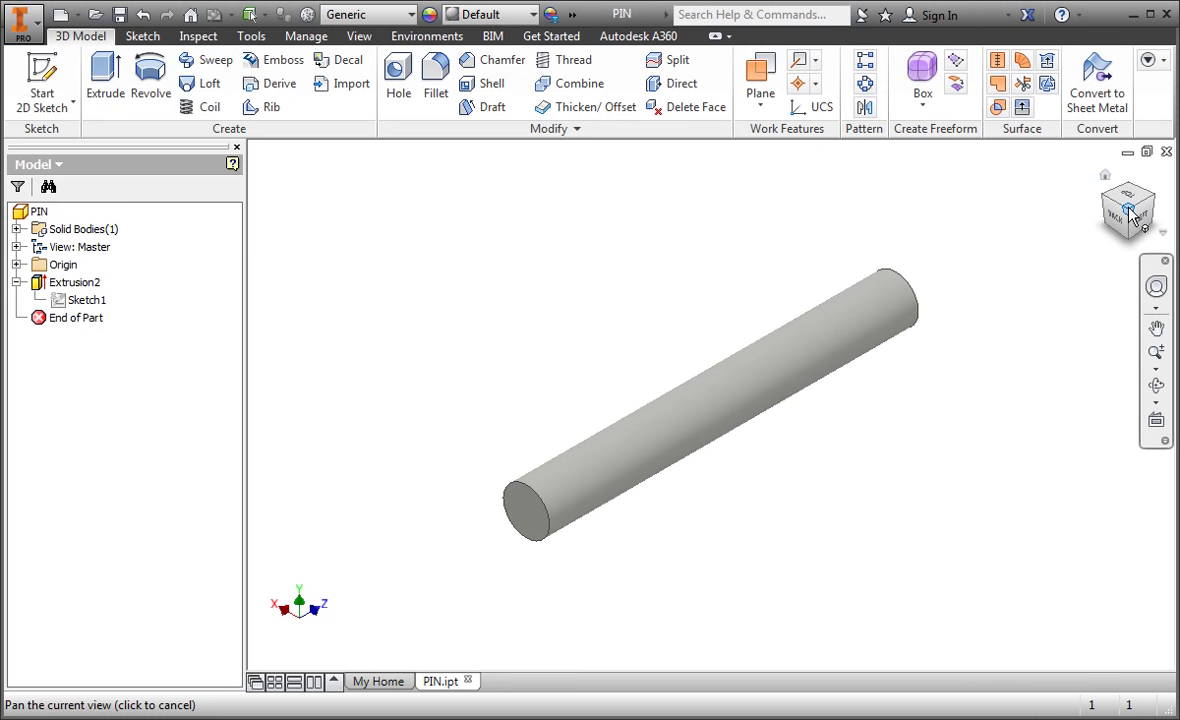
key("Escape")
Move through back, underside and top corner views, ending flat on the RIGHT face, zoomed out
left_click(1108, 203)
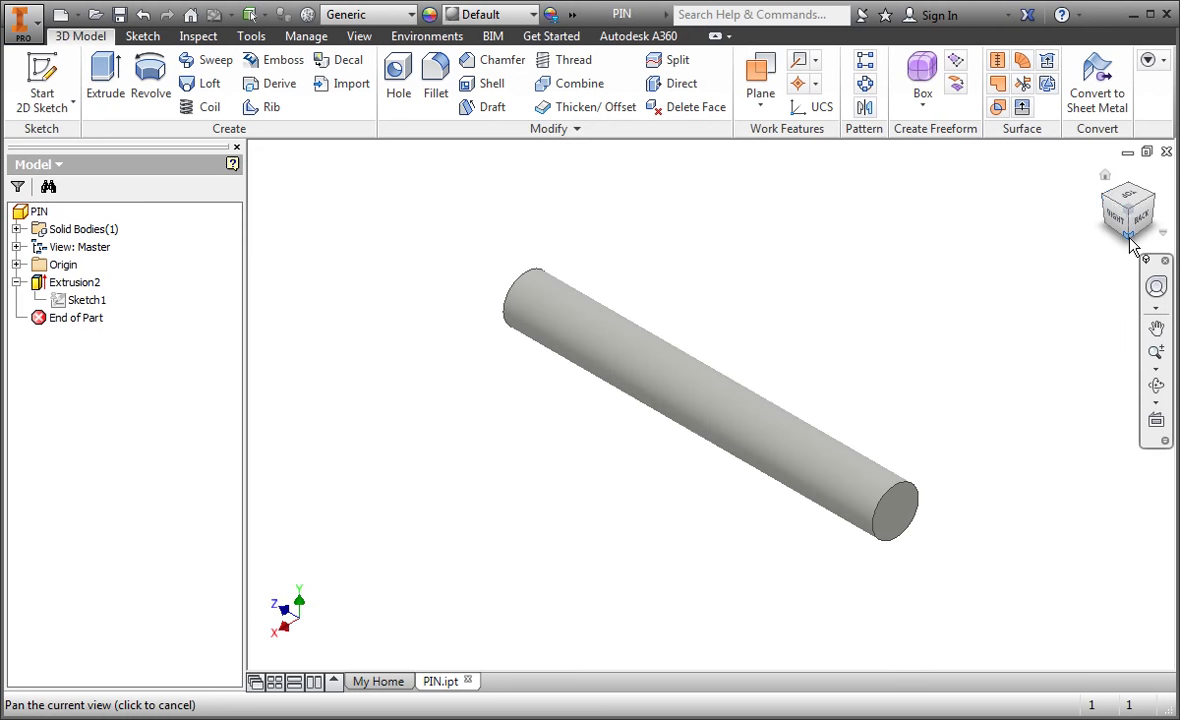
left_click(1130, 240)
left_click(1130, 240)
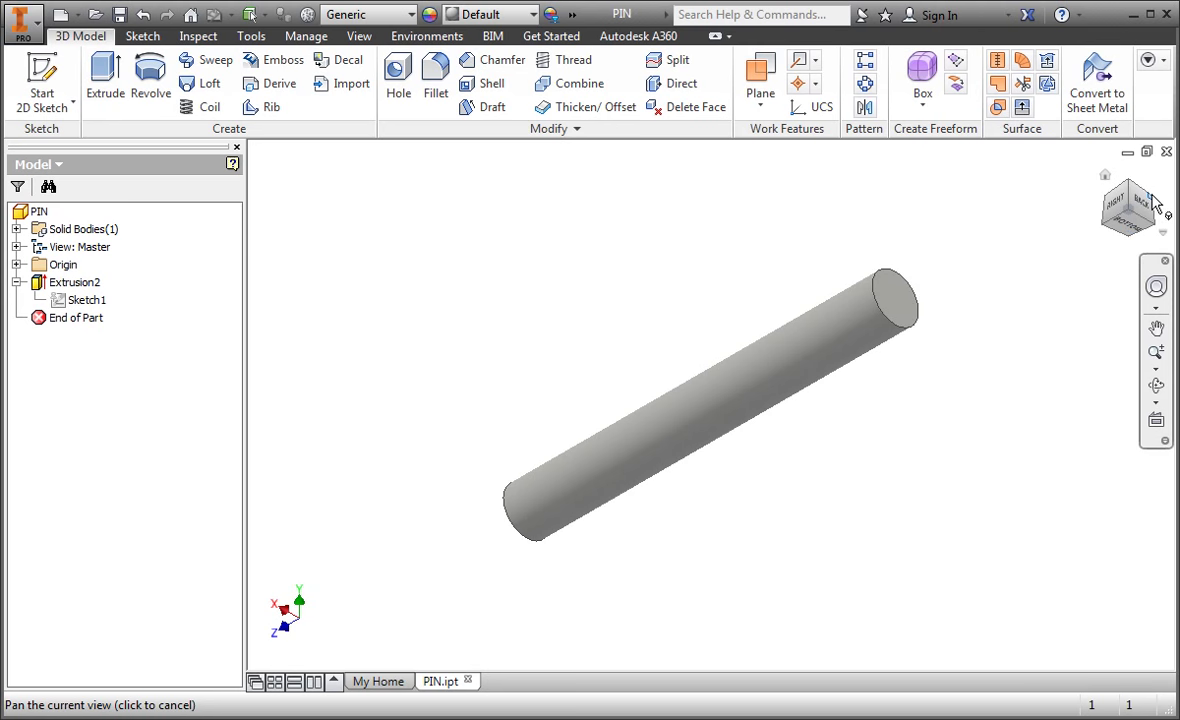
left_click(1153, 201)
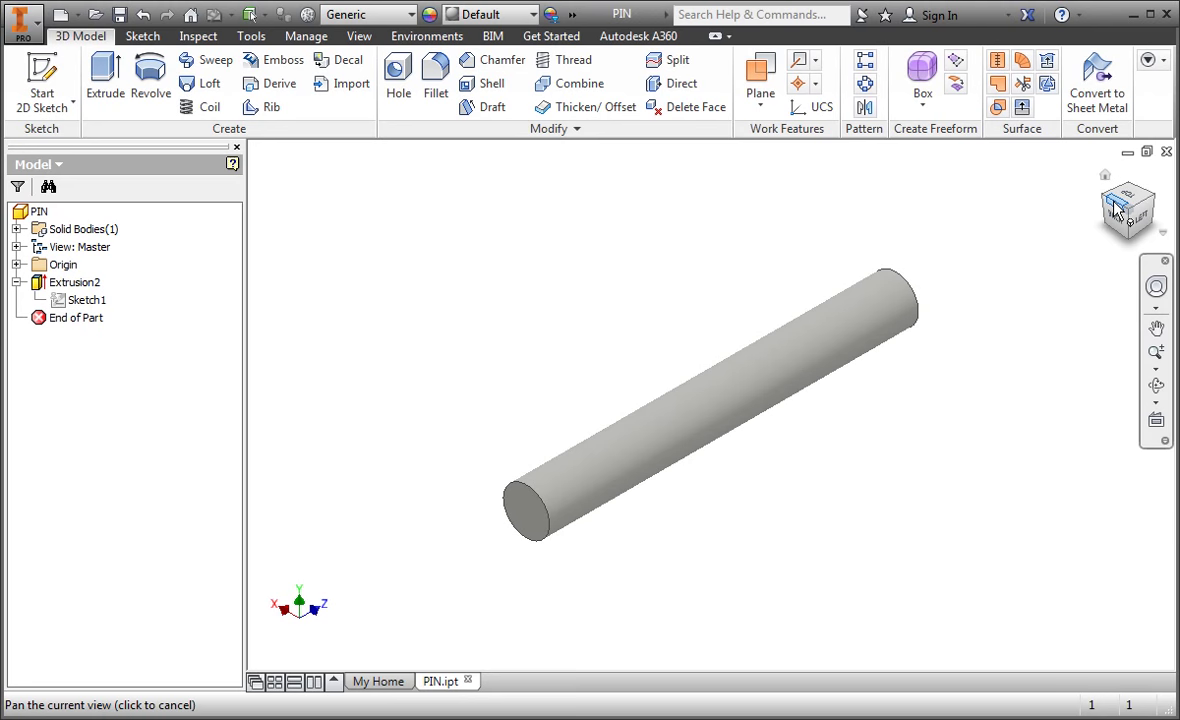
left_click(1117, 210)
left_click(1115, 205)
left_click(1115, 205)
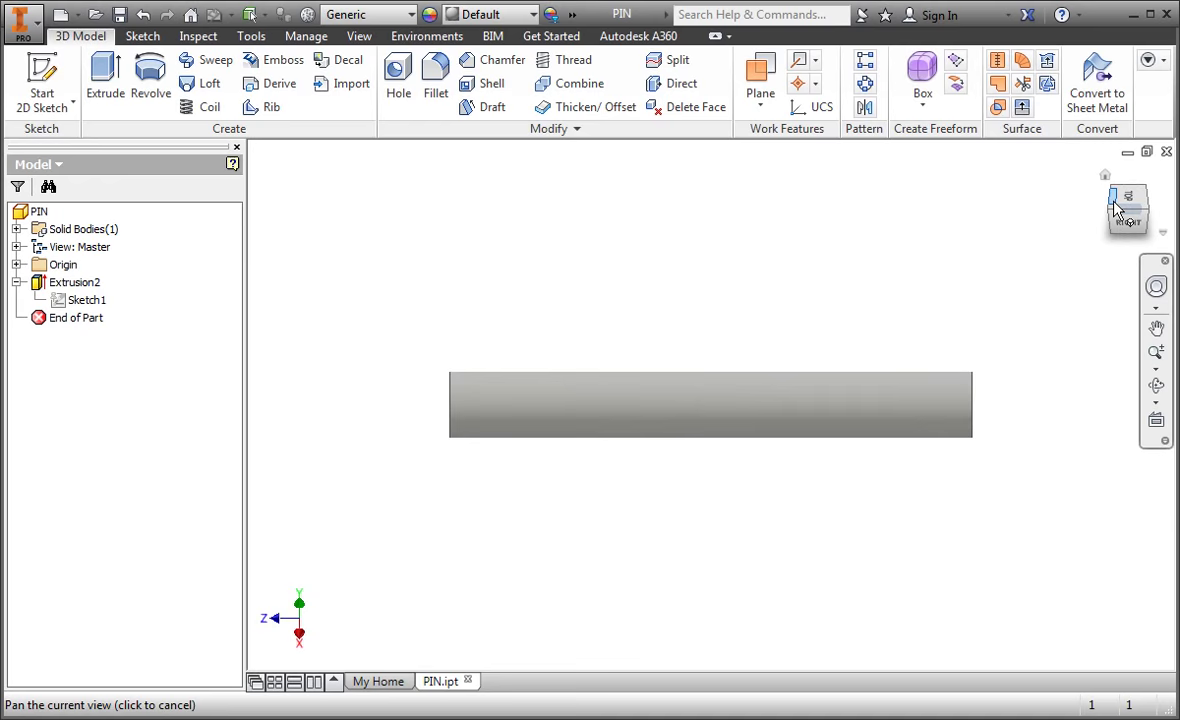
scroll(911, 332, "up", 4)
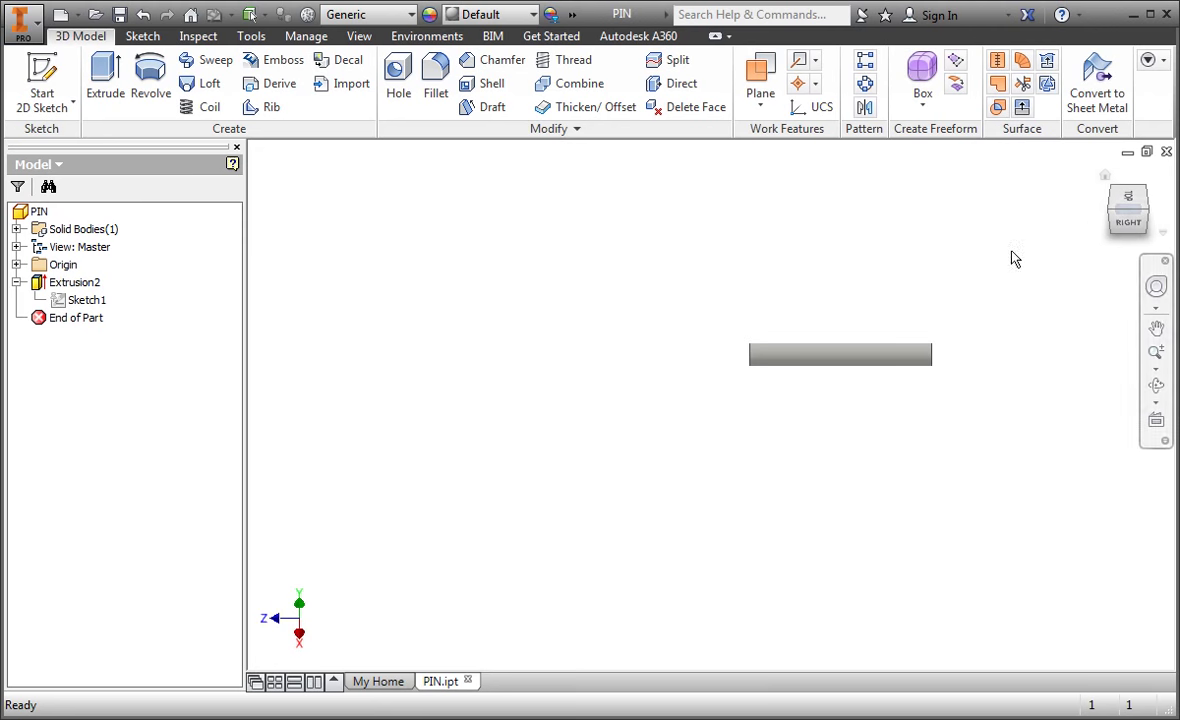
Save the flat right-side view as Home with Fit to View, then go Home and zoom out
right_click(1106, 182)
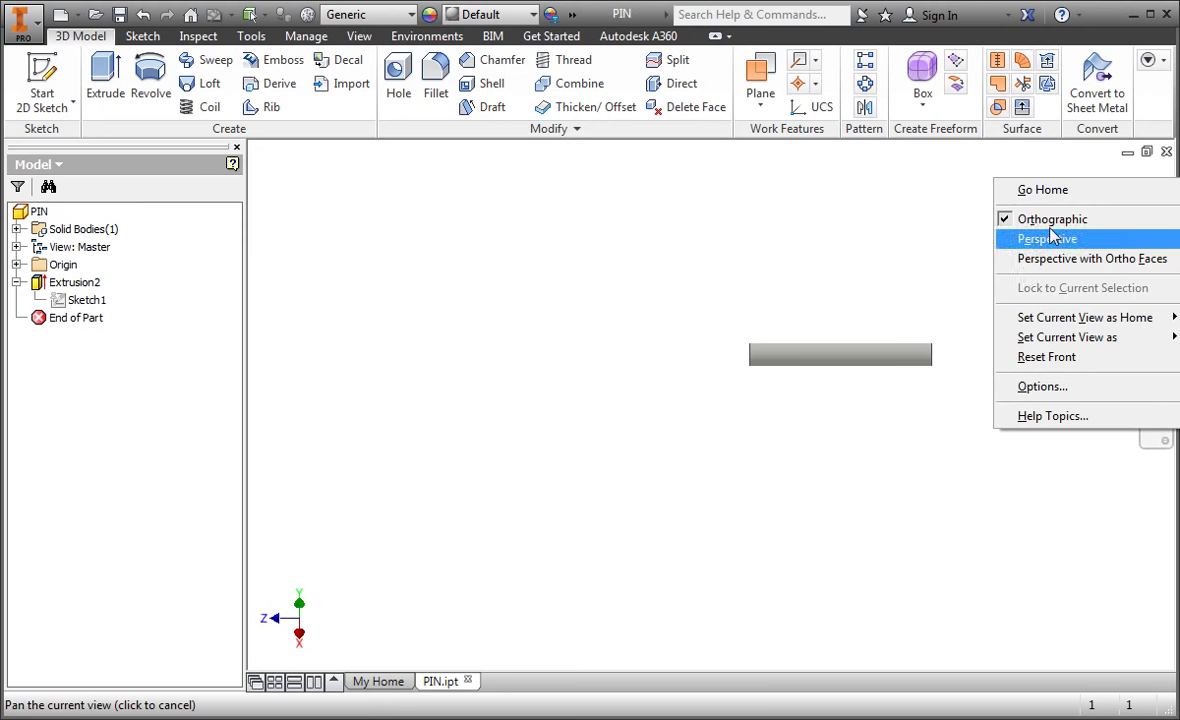
mouse_move(1010, 320)
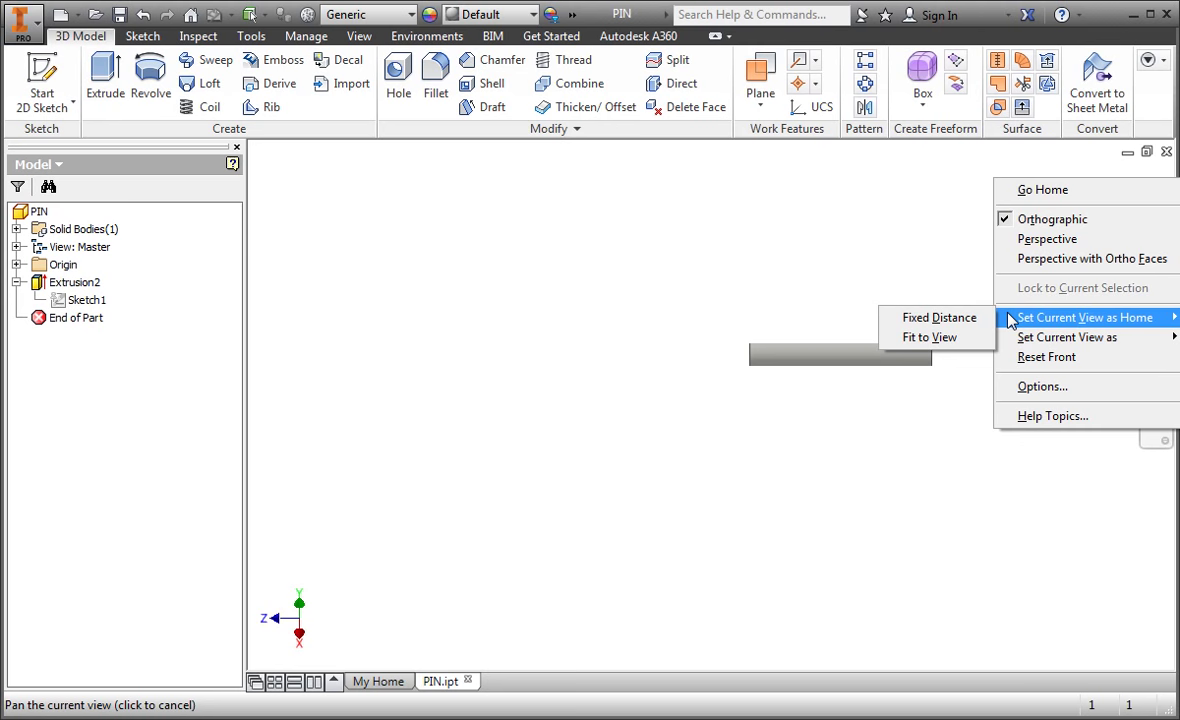
left_click(966, 340)
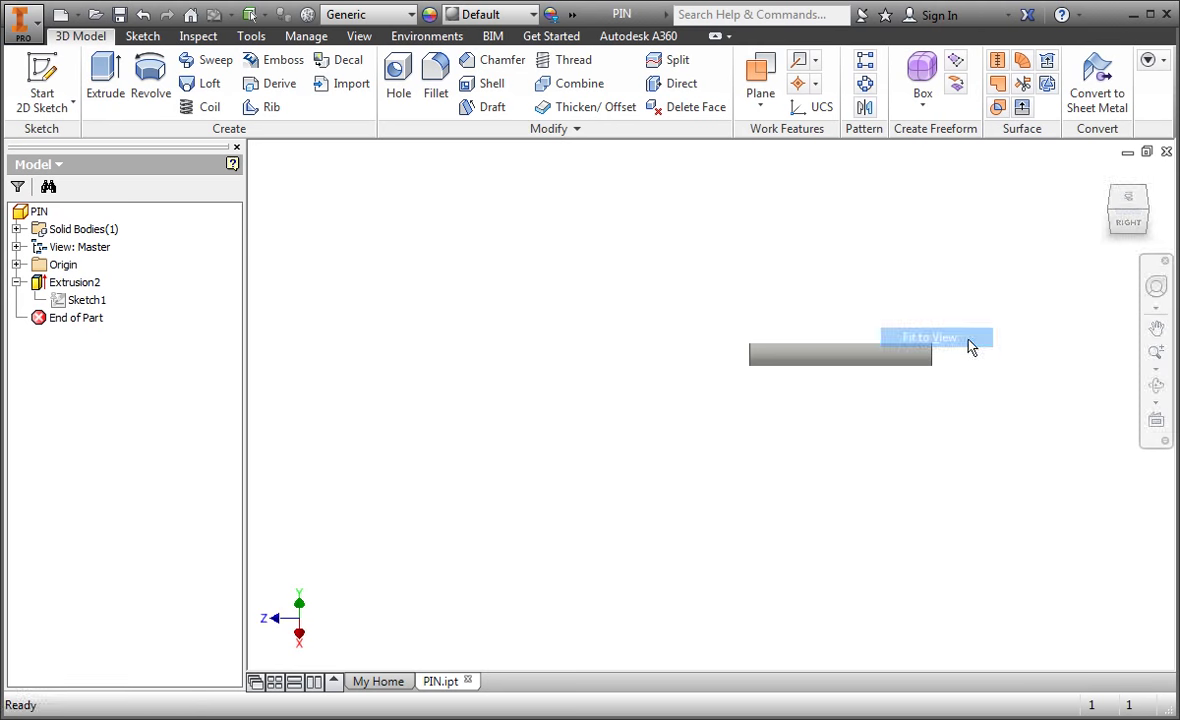
left_click(1106, 177)
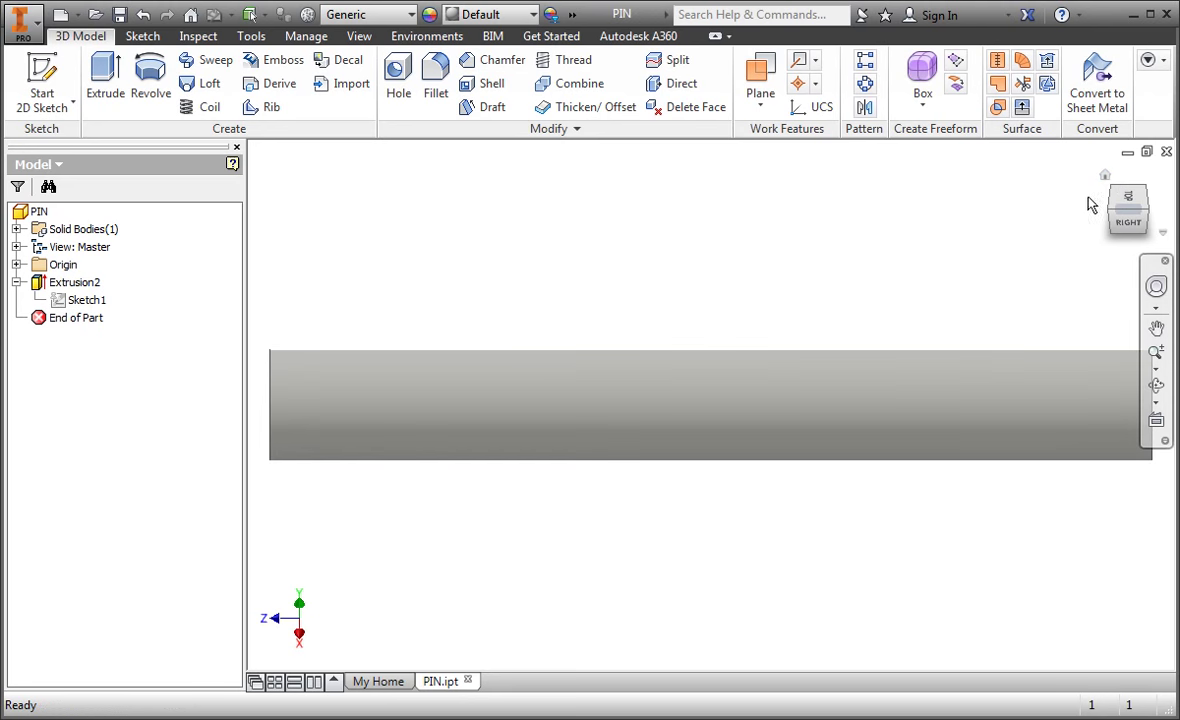
scroll(1021, 272, "down", 5)
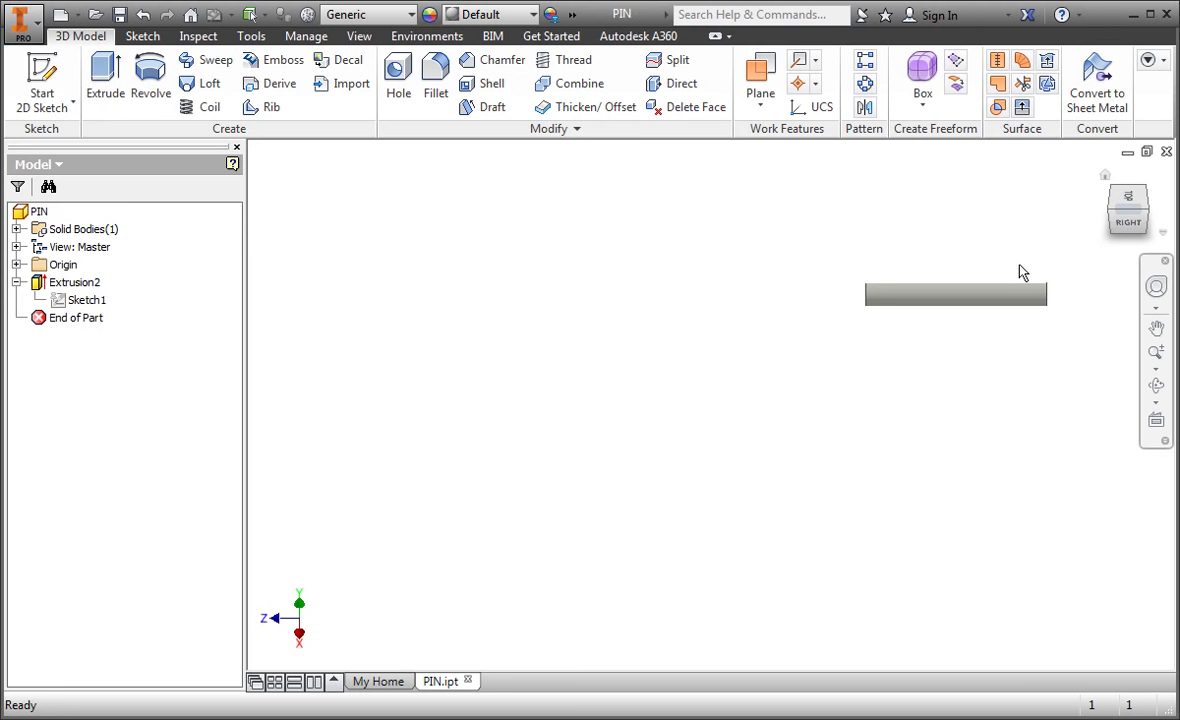
Save the right-side view as Home at Fixed Distance, zoom, and return to Home
right_click(1106, 186)
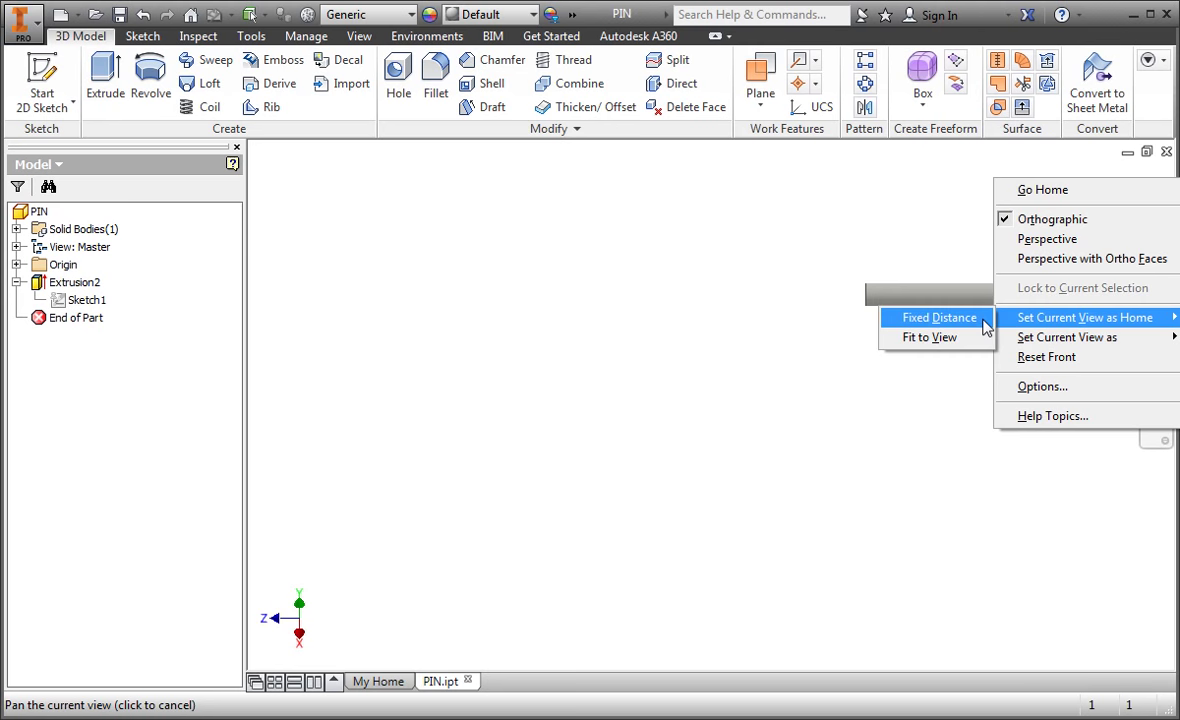
left_click(984, 321)
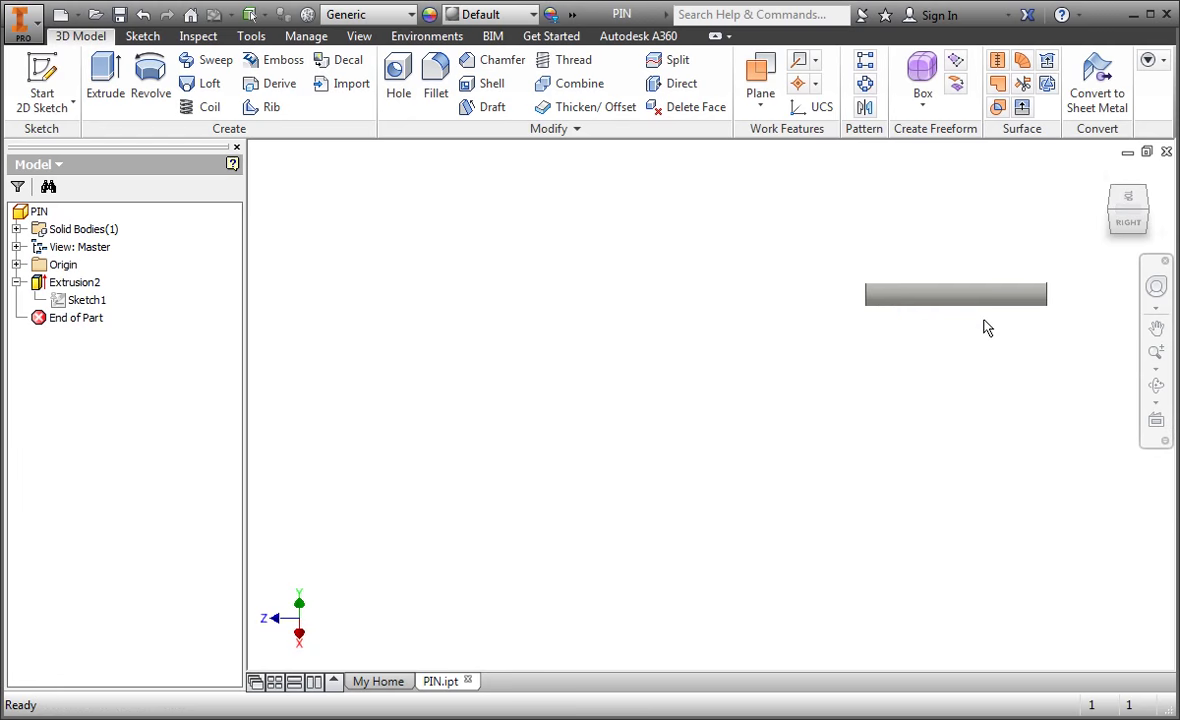
scroll(984, 328, "down", 5)
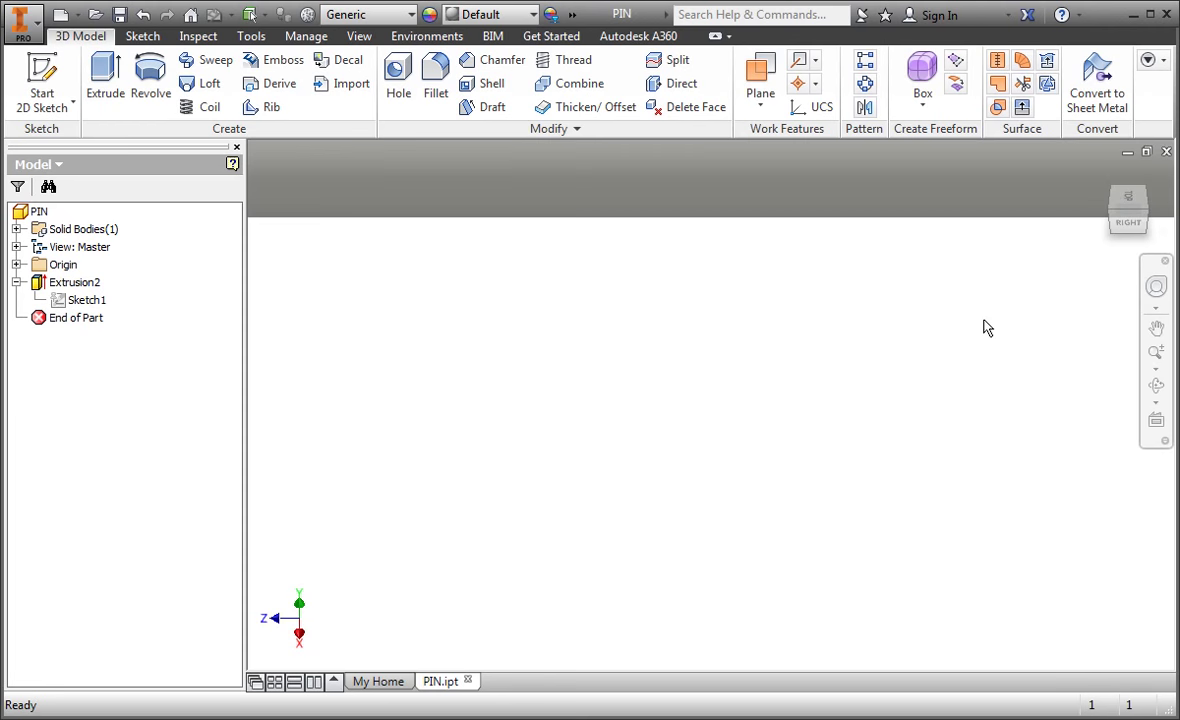
key("F2")
left_click(1105, 178)
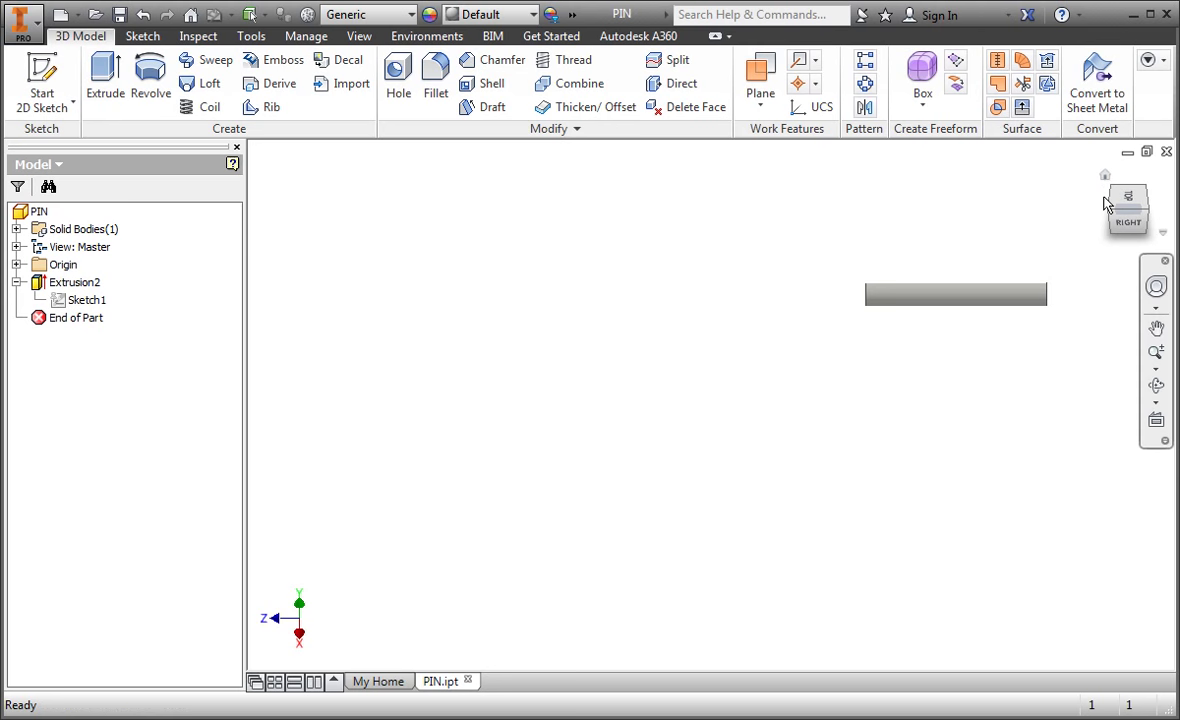
Switch to a tilted corner view of the pin and save it as Home with Fit to View
left_click(1114, 216)
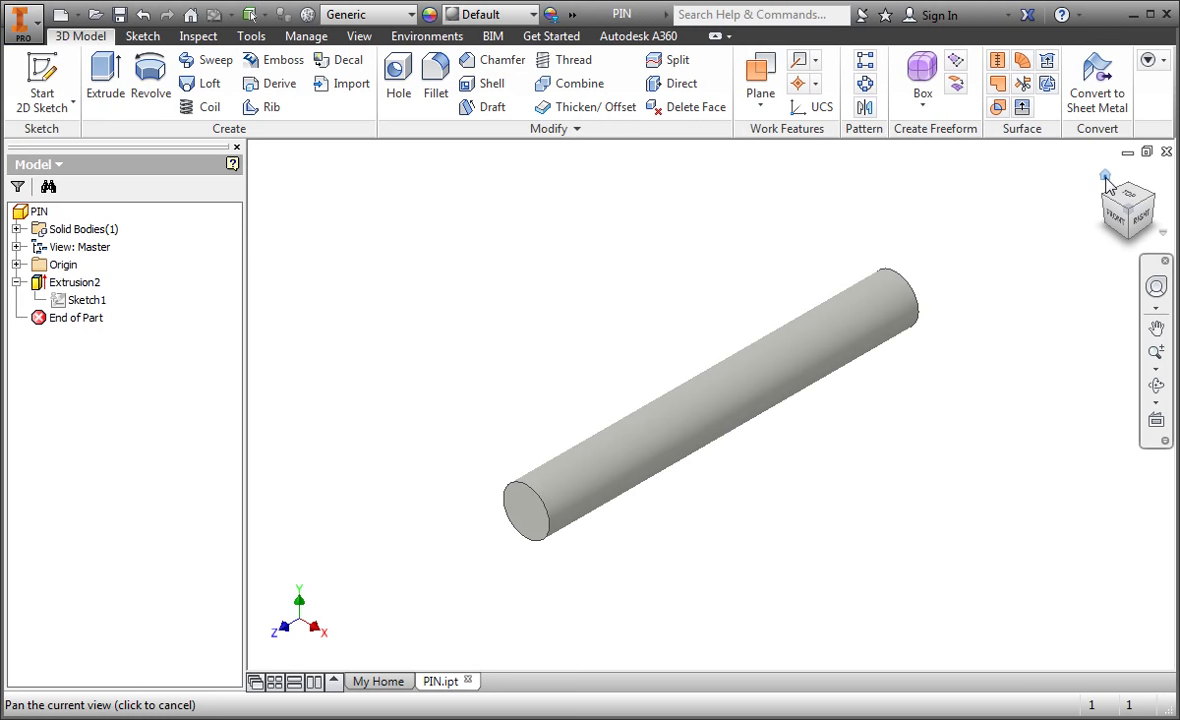
right_click(1105, 178)
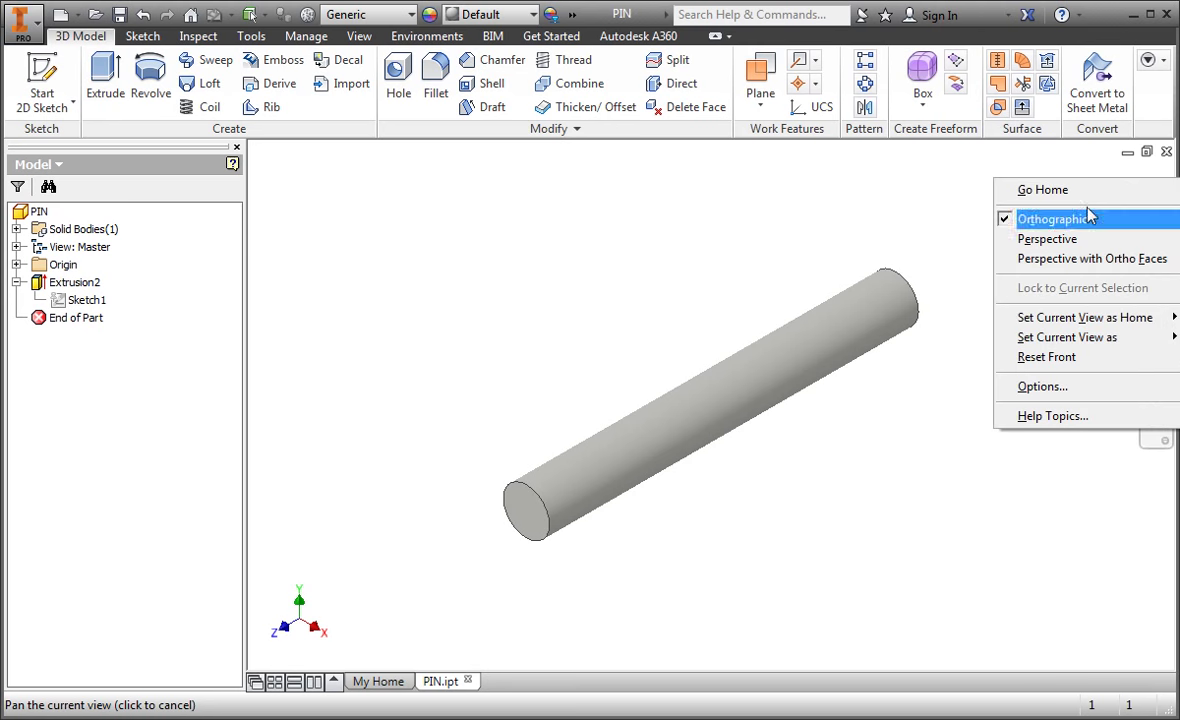
mouse_move(1018, 318)
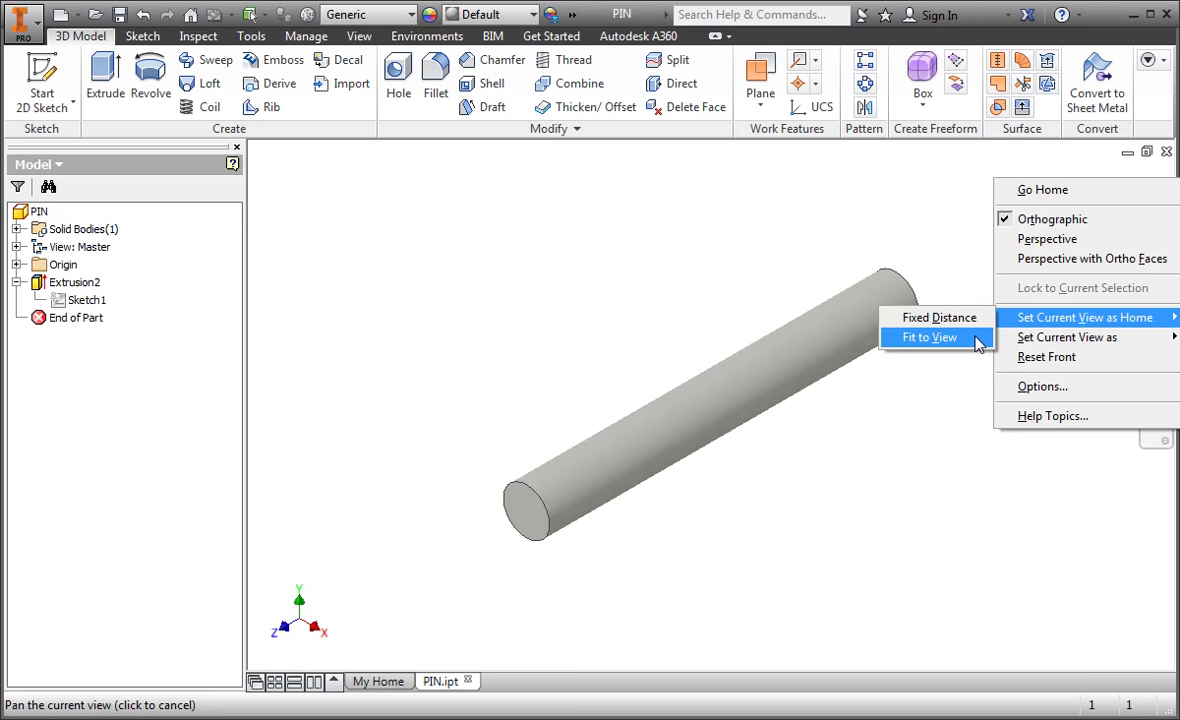
left_click(978, 342)
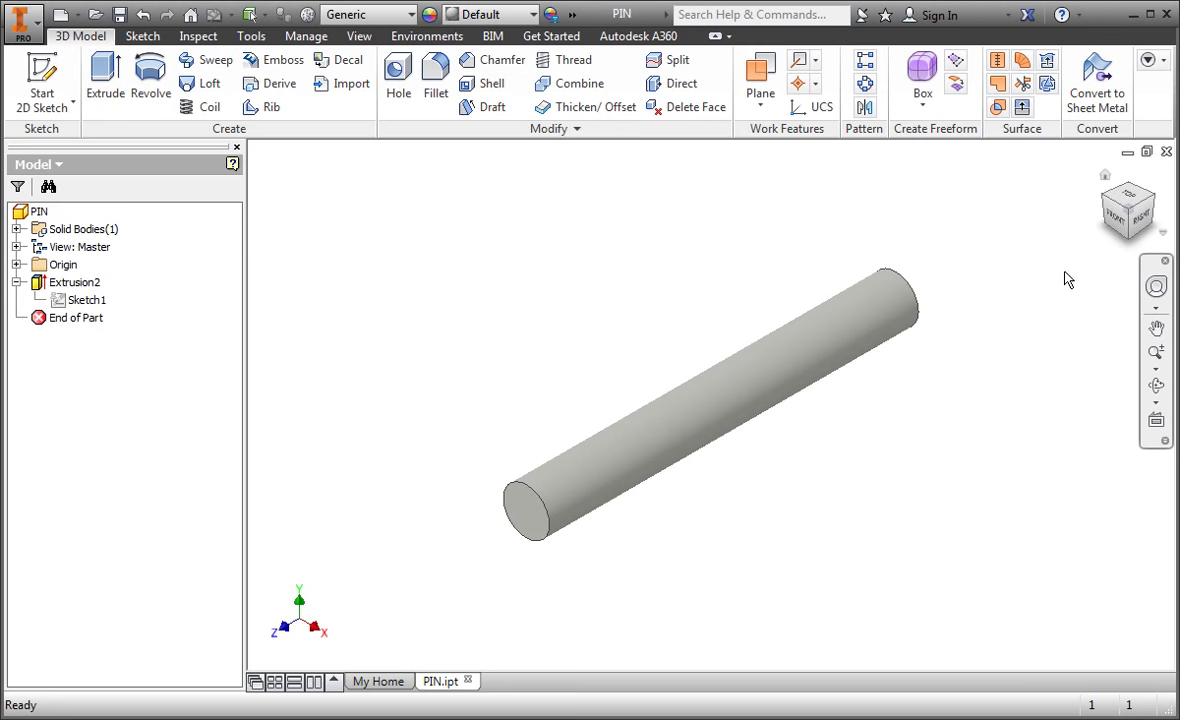
scroll(1100, 200, "up", 3)
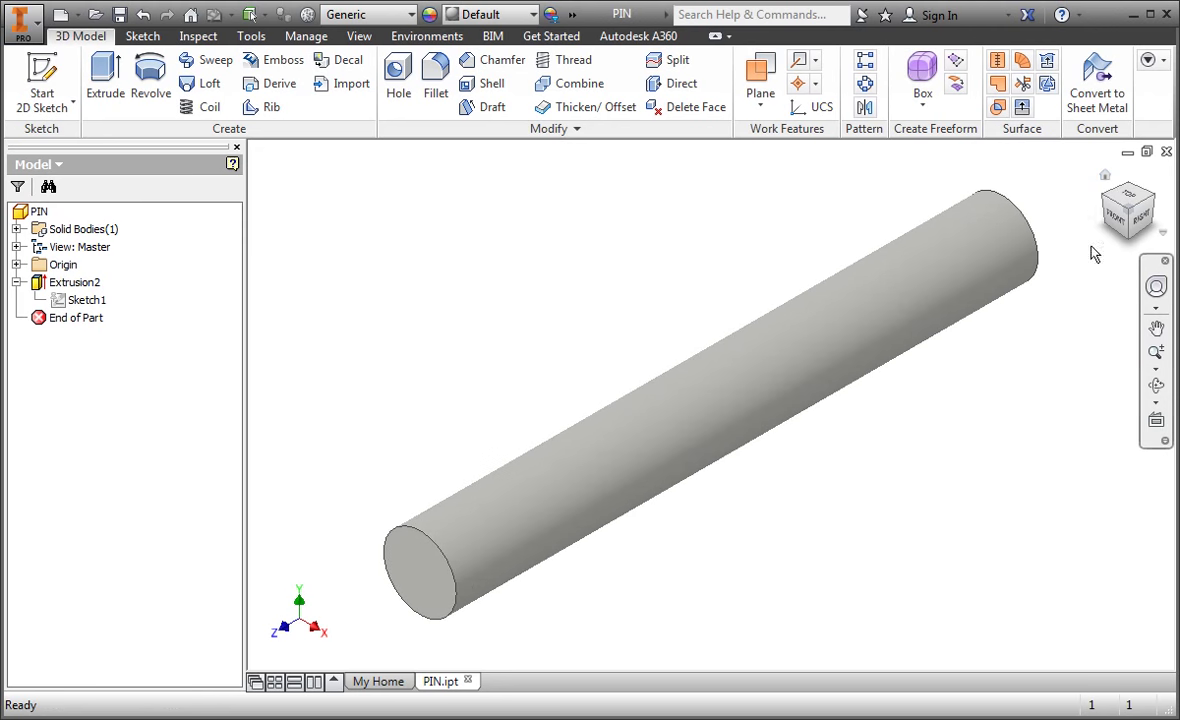
Turn on Free Orbit and rotate the pin to a side-on view
left_click(1155, 389)
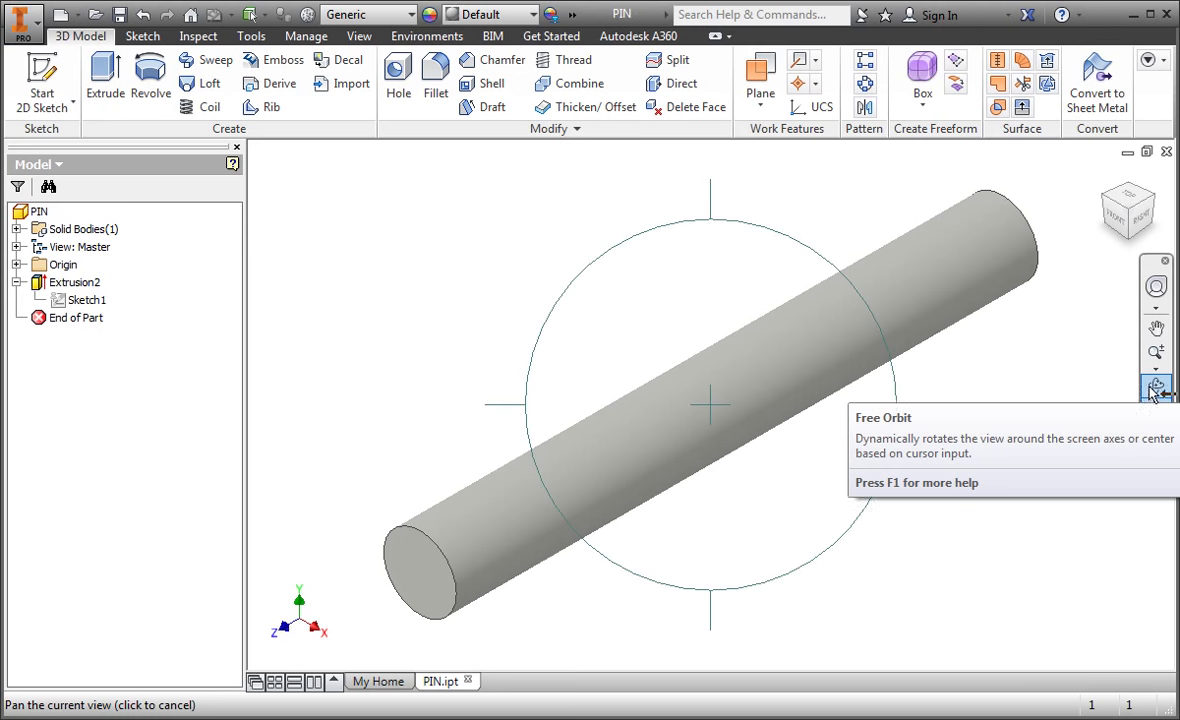
left_click_drag(996, 395, 925, 391)
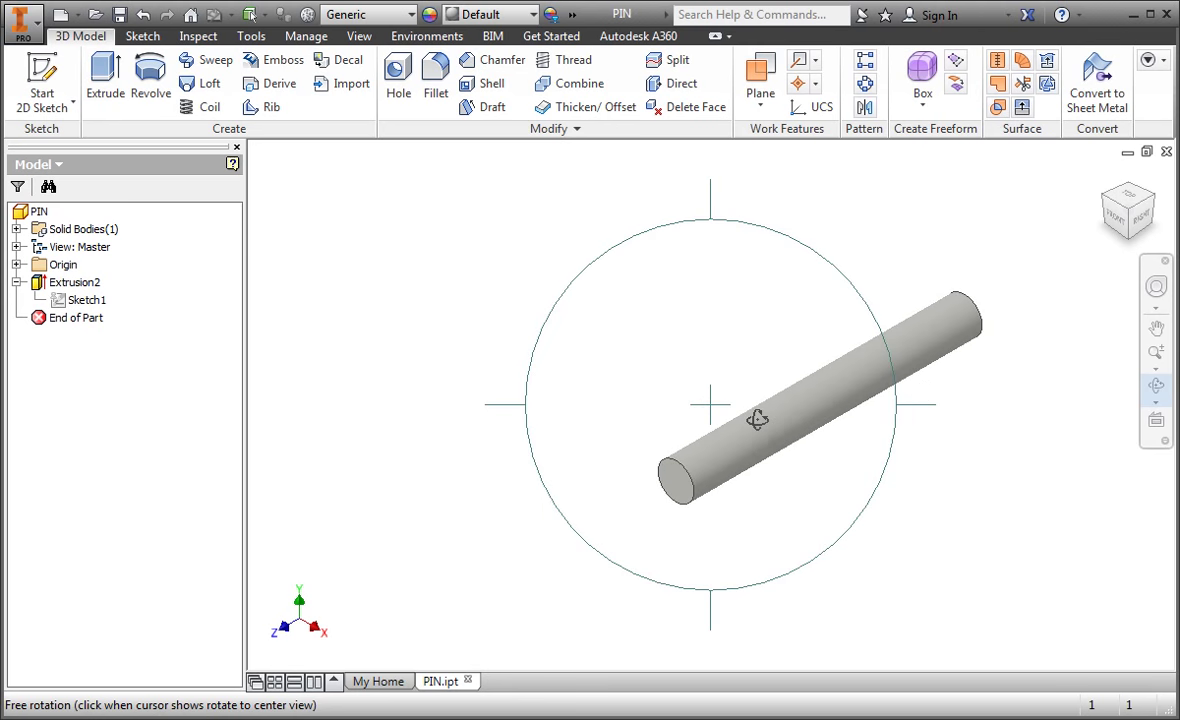
left_click_drag(757, 419, 732, 403)
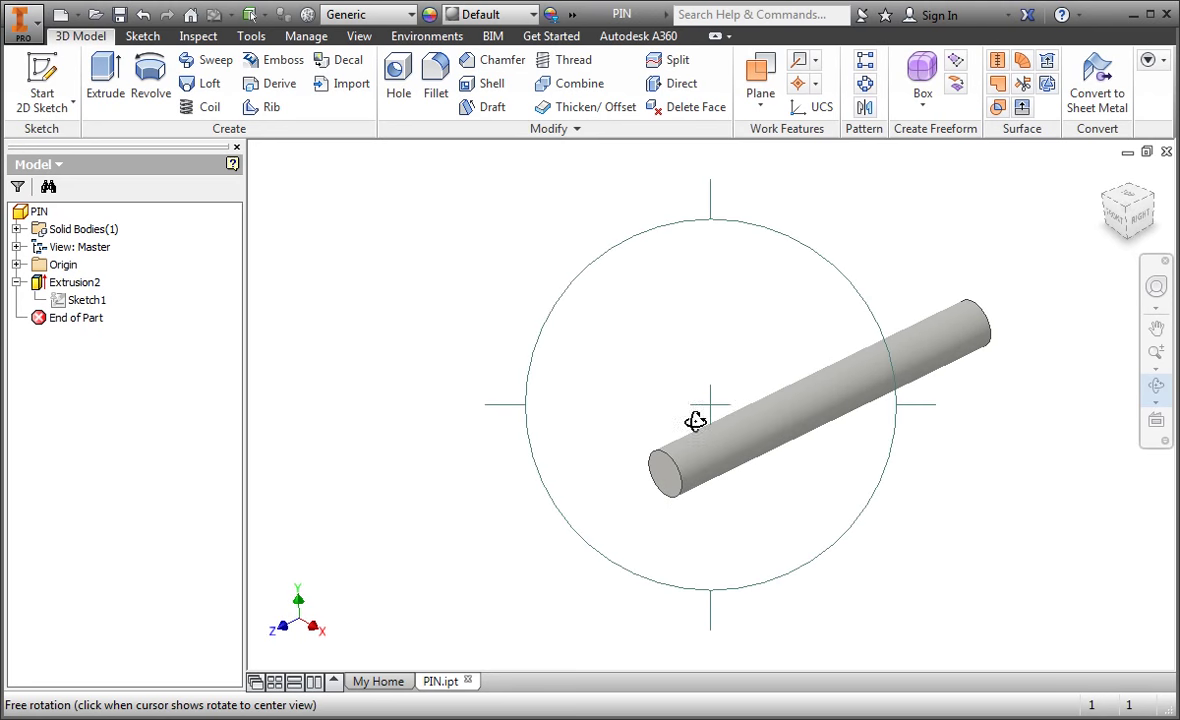
left_click_drag(664, 470, 1030, 474)
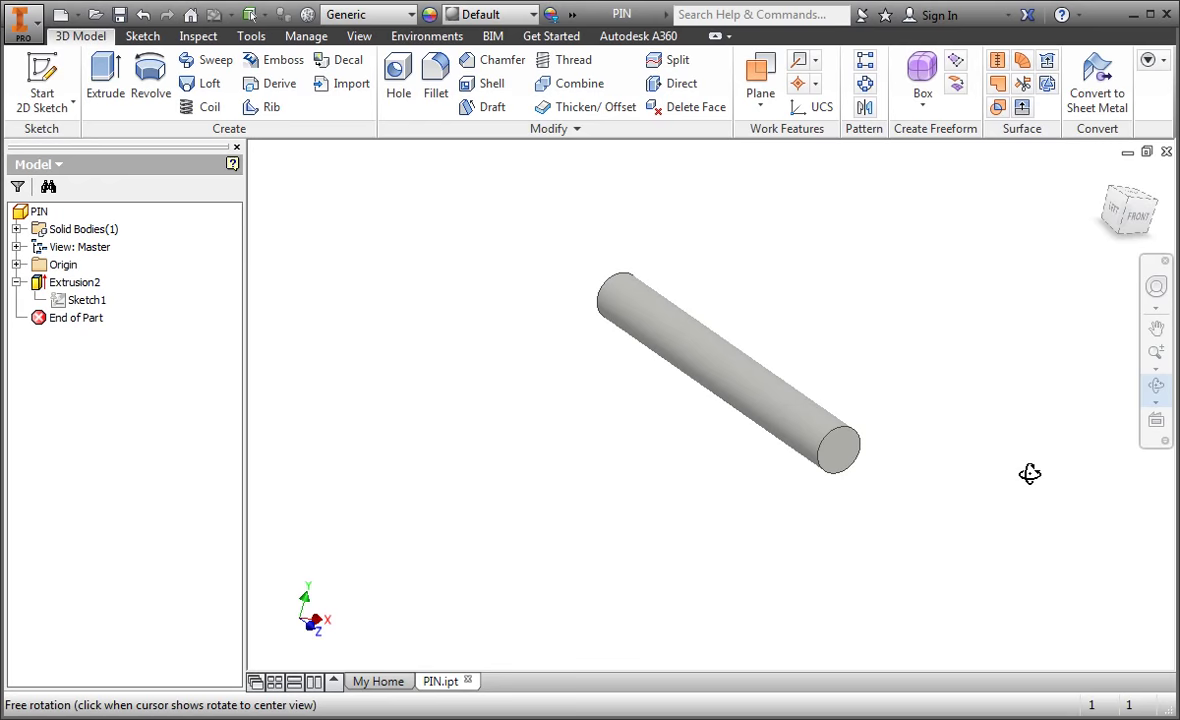
Recentre the orbit on the pin's end face, then roll and tumble it to a new orientation
left_click(834, 452)
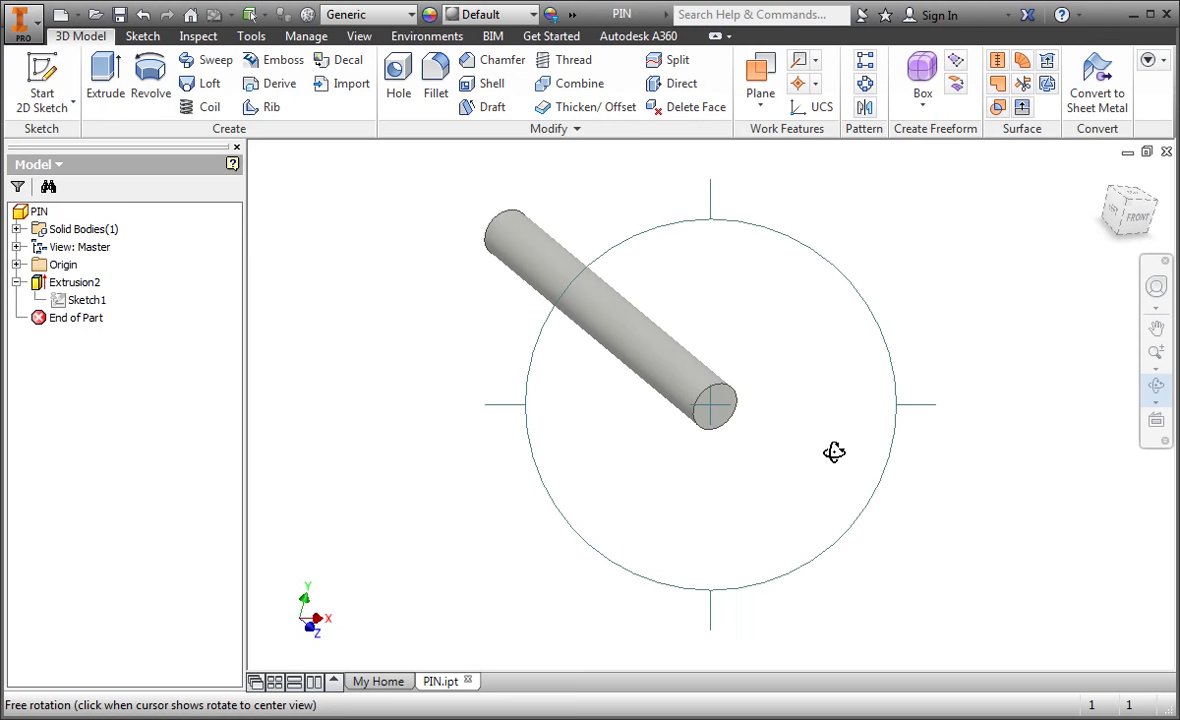
mouse_move(834, 452)
left_mouse_down()
mouse_move(756, 503)
mouse_move(579, 400)
mouse_move(592, 294)
mouse_move(764, 287)
mouse_move(819, 408)
mouse_move(816, 438)
left_mouse_up()
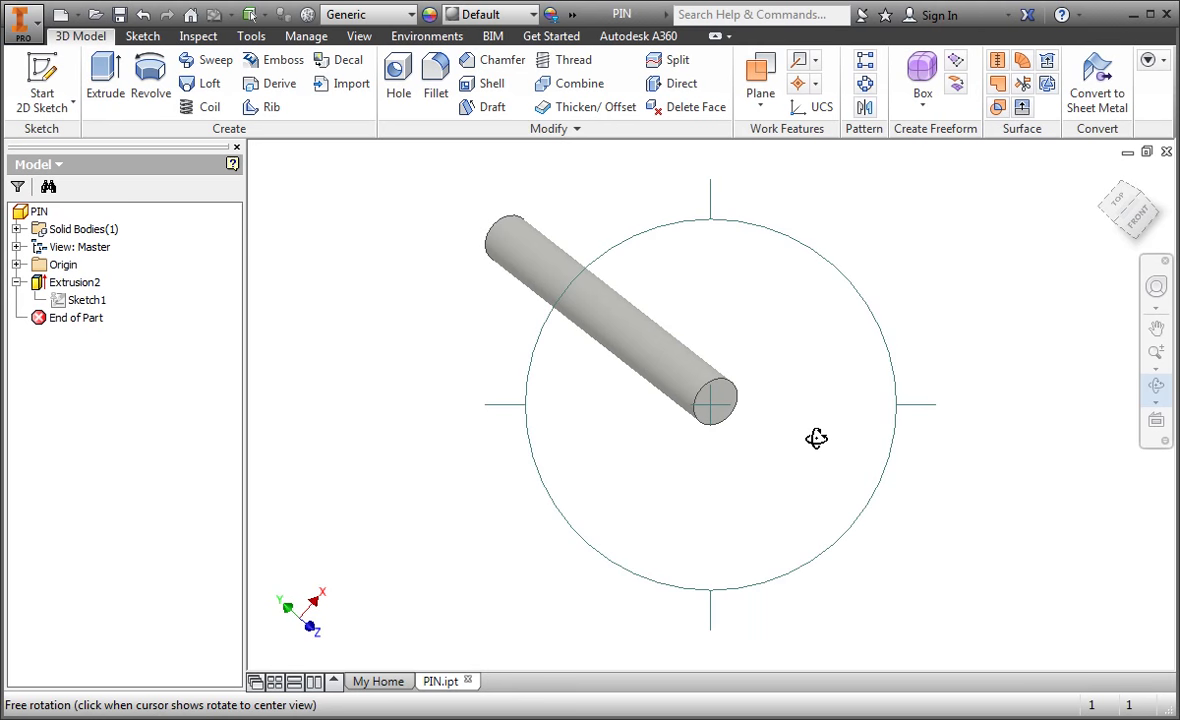
left_click(934, 398)
left_click_drag(934, 398, 513, 407)
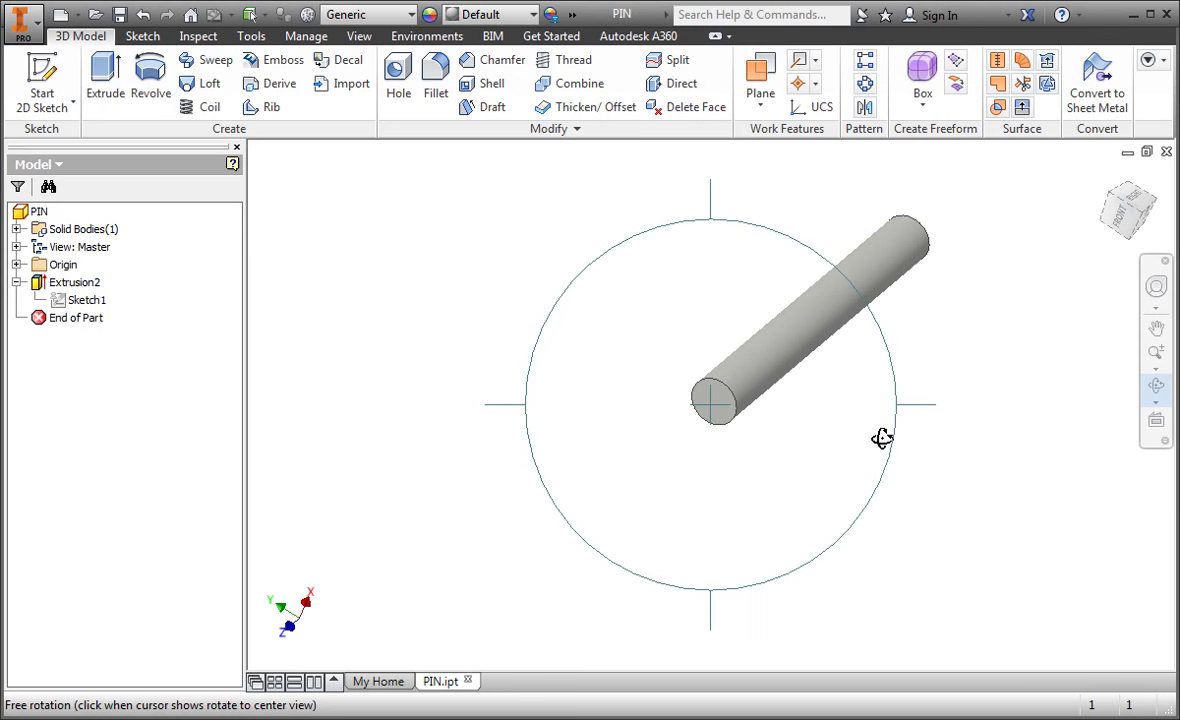
left_click_drag(865, 262, 797, 445)
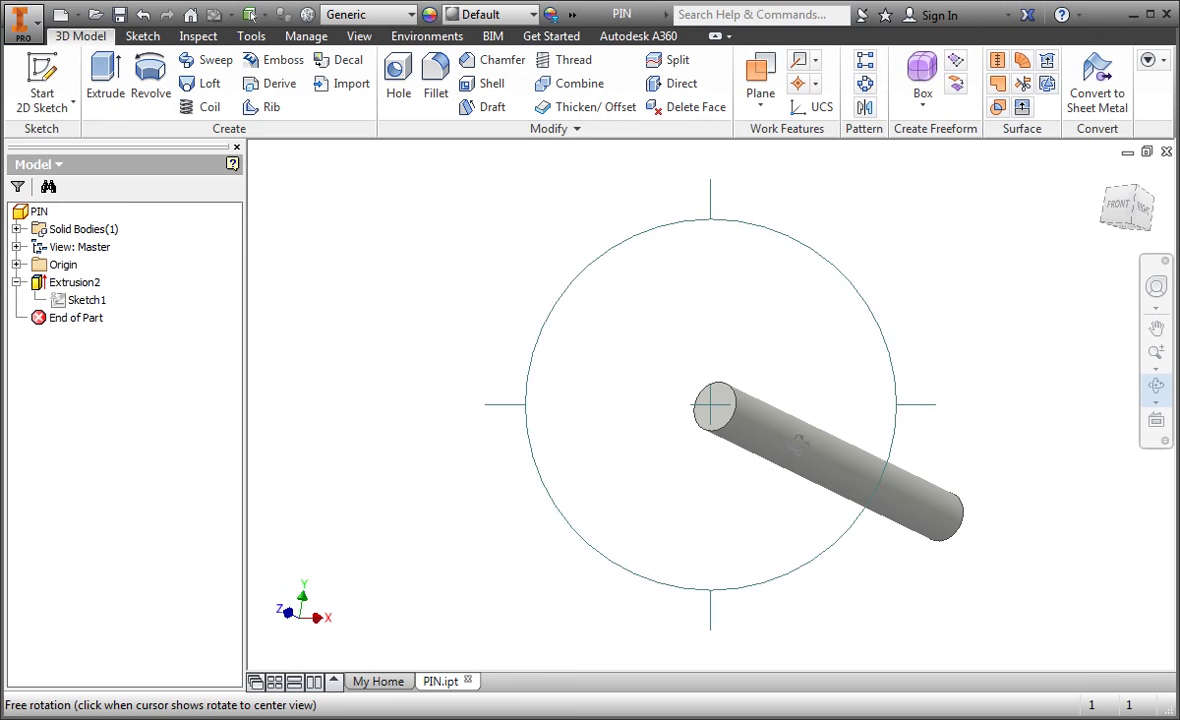